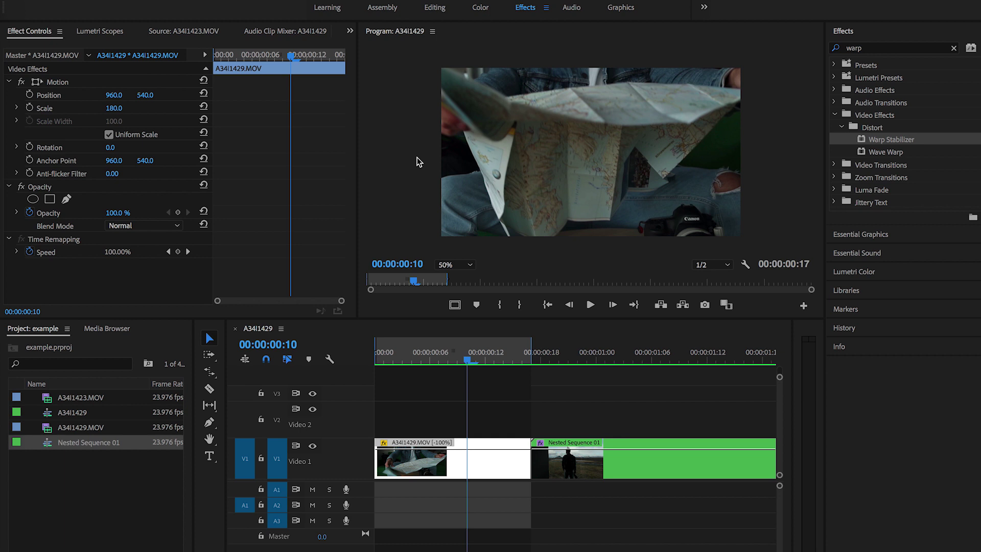
Step: Move A34I1429.MOV up to Video 2 and slide Nested Sequence 01 four frames earlier beneath it
{"action": "left_click_drag", "start_coordinate": [488, 444], "coordinate": [476, 413]}
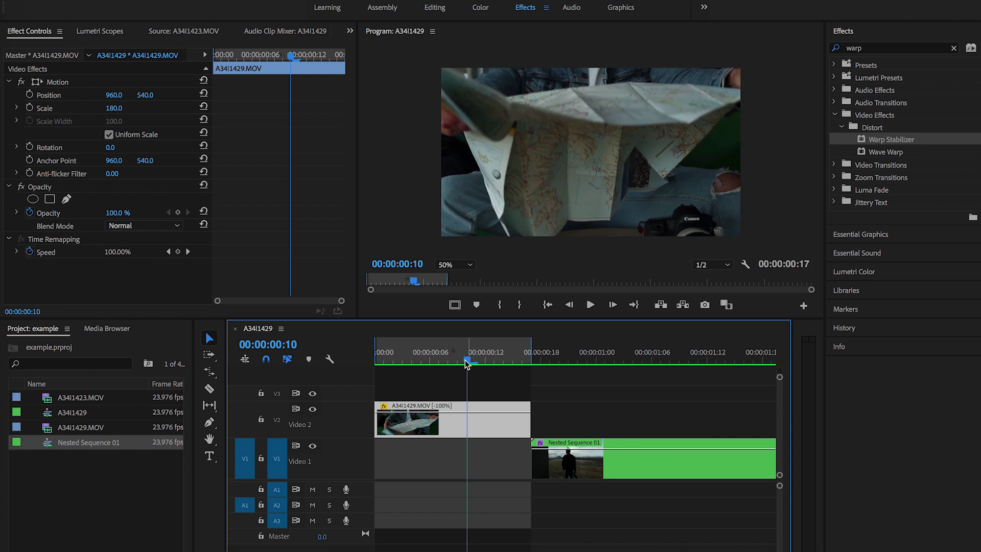
{"action": "left_click_drag", "start_coordinate": [464, 360], "coordinate": [393, 368]}
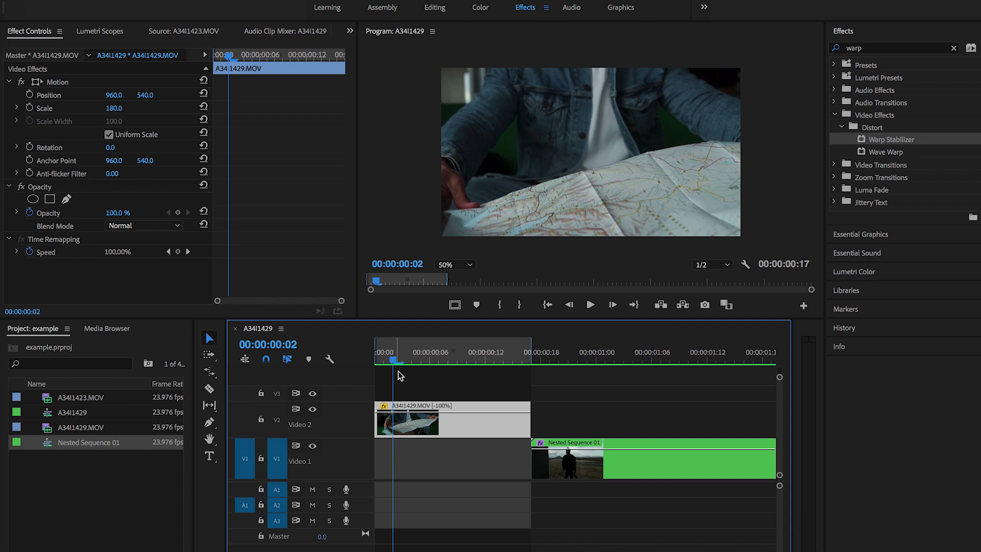
{"action": "left_click", "coordinate": [585, 468]}
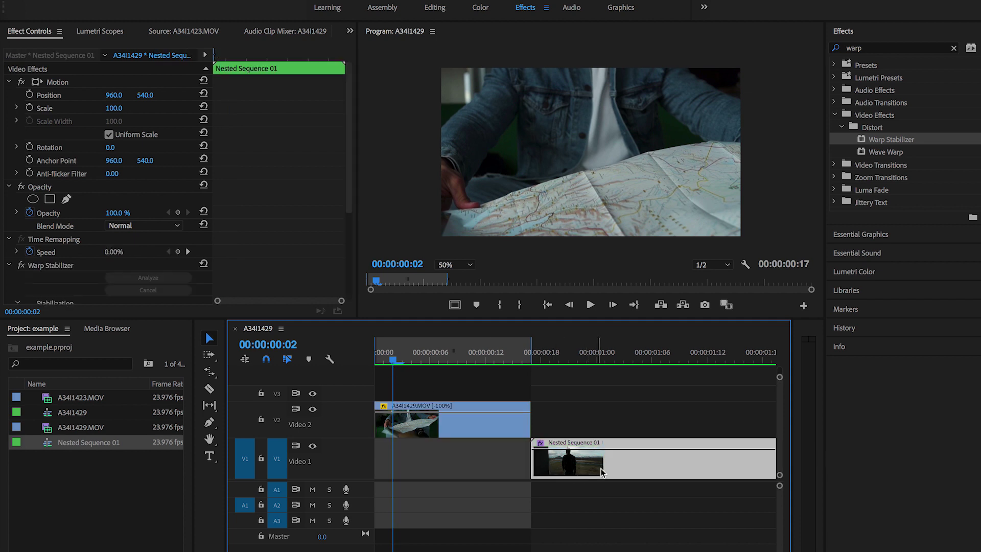
{"action": "left_click_drag", "start_coordinate": [621, 471], "coordinate": [488, 467]}
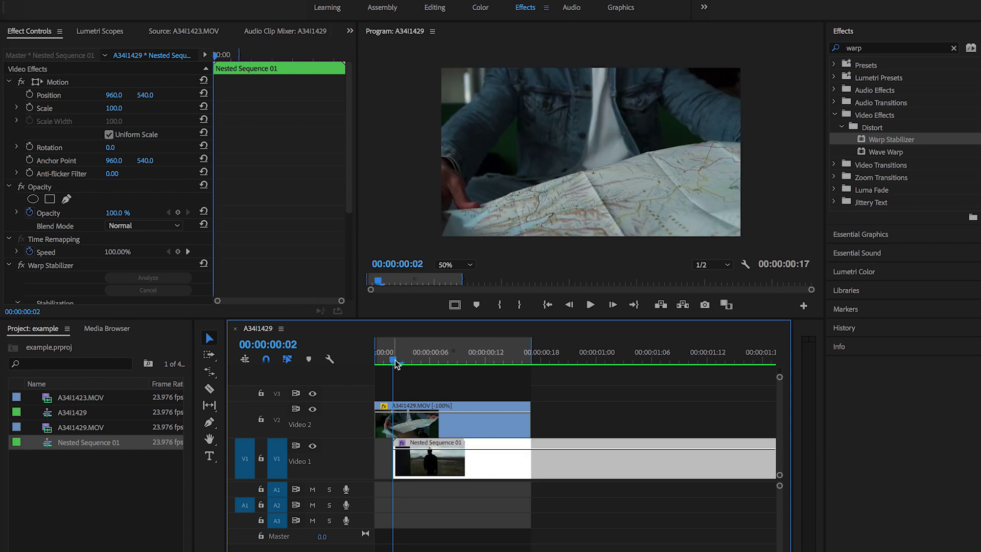
{"action": "left_click_drag", "start_coordinate": [394, 362], "coordinate": [444, 377]}
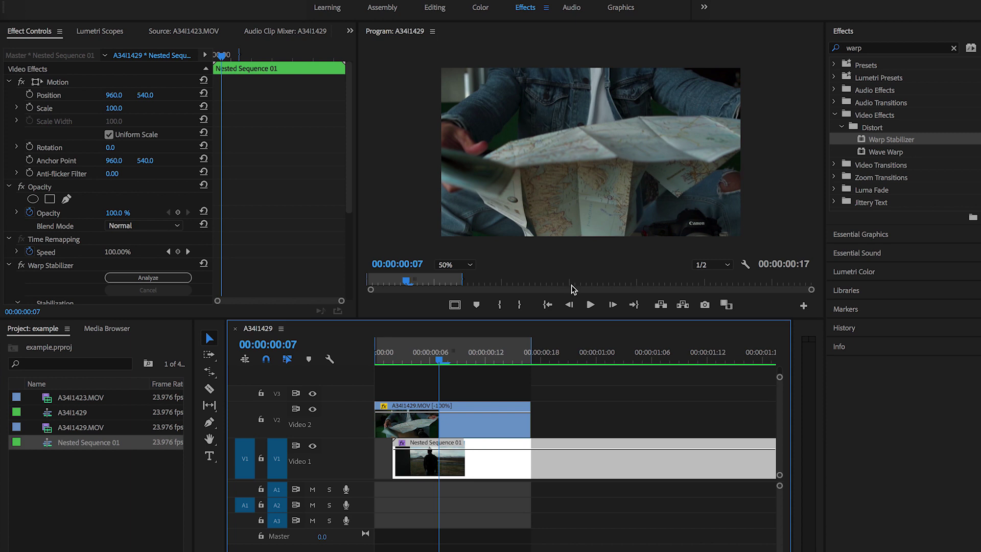
Step: Start a free-draw bezier opacity mask on the map clip, placing points along the map's top edge
{"action": "left_click", "coordinate": [428, 428]}
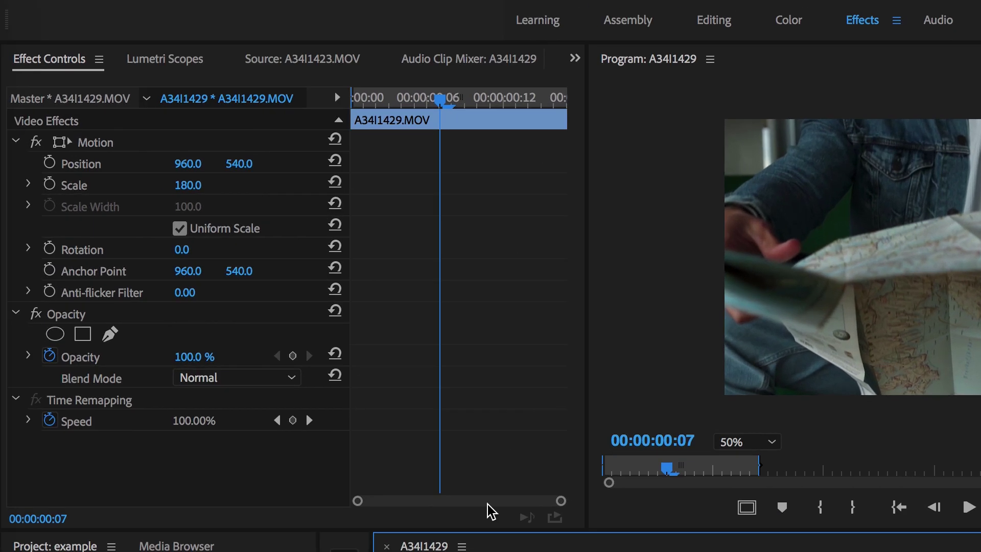
{"action": "left_click", "coordinate": [60, 318]}
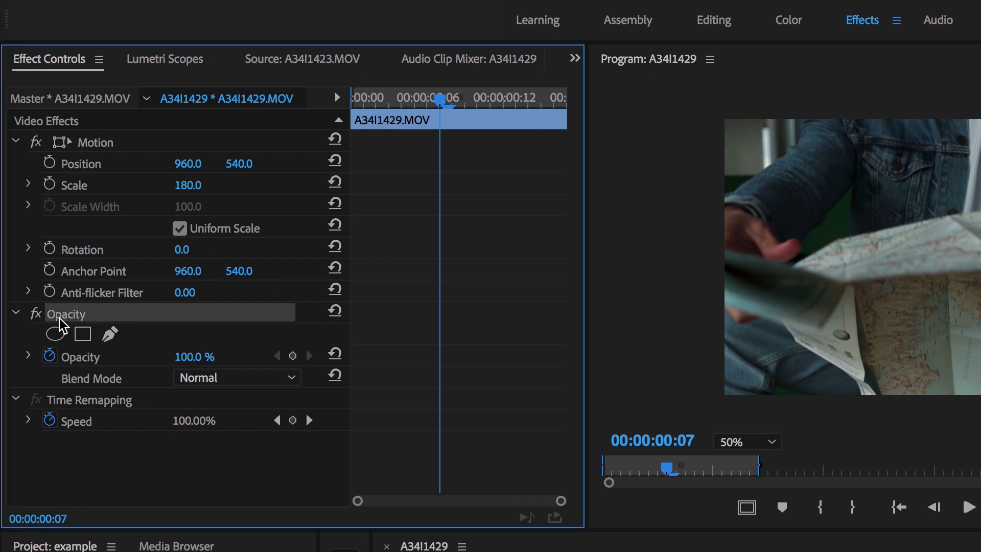
{"action": "left_click", "coordinate": [111, 337]}
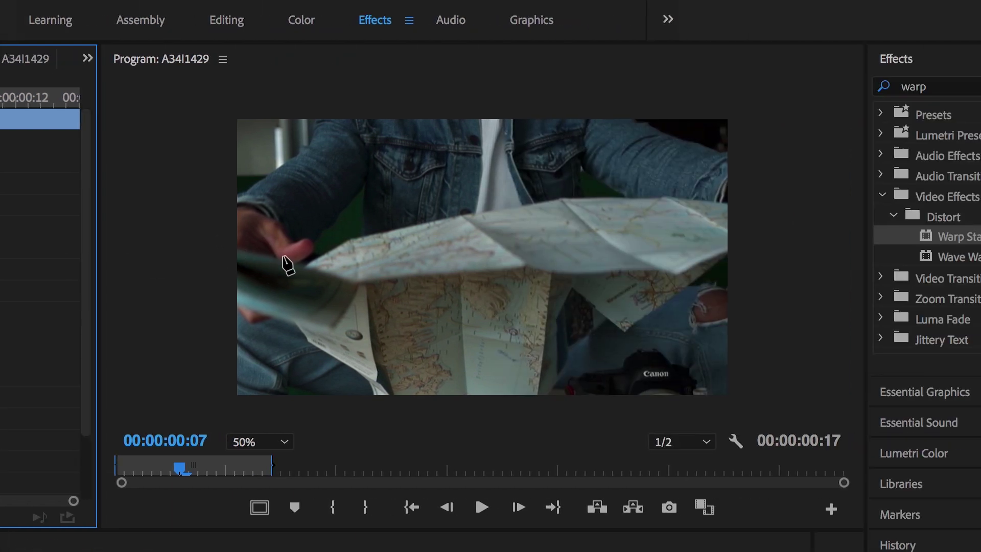
{"action": "left_click", "coordinate": [221, 243]}
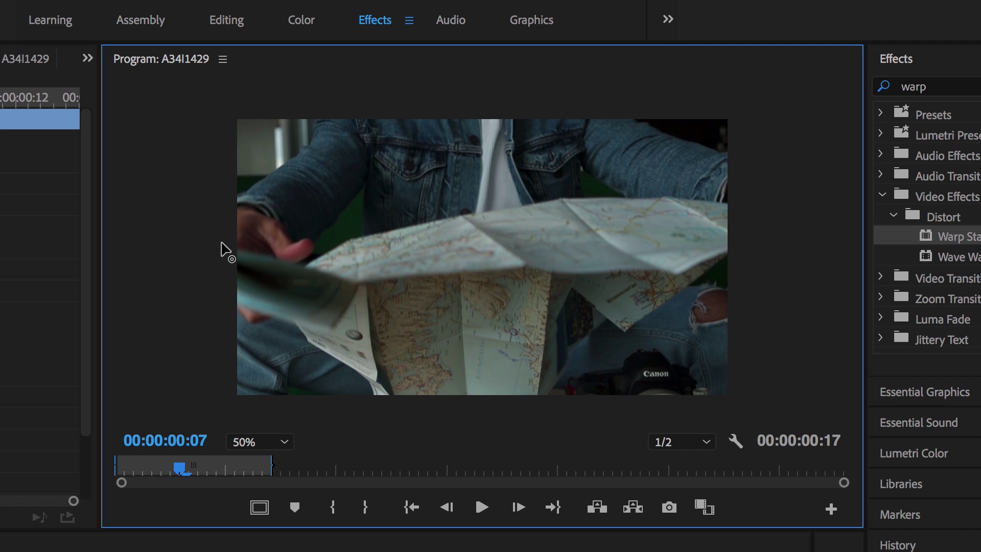
{"action": "left_click", "coordinate": [261, 258]}
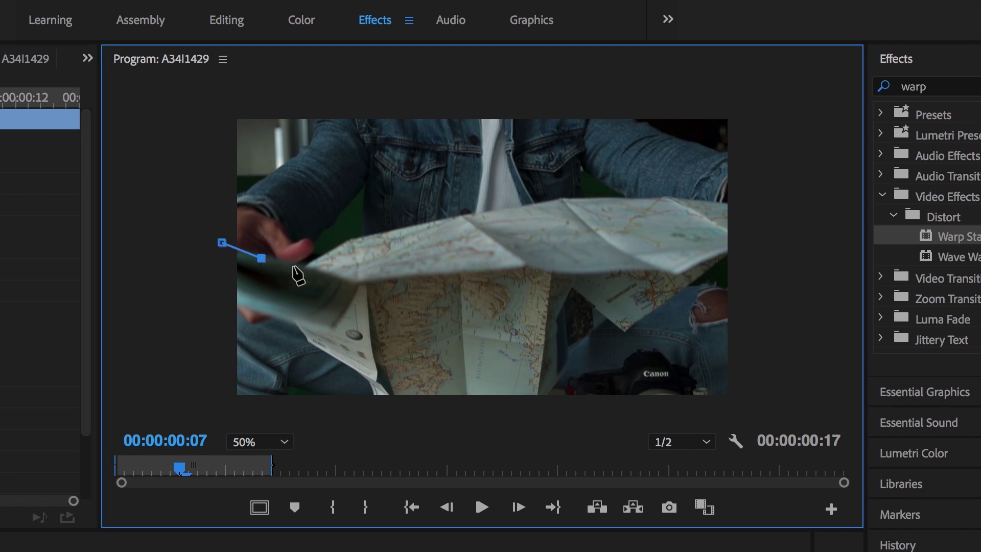
{"action": "left_click", "coordinate": [351, 279]}
{"action": "left_click", "coordinate": [445, 272]}
{"action": "left_click", "coordinate": [524, 263]}
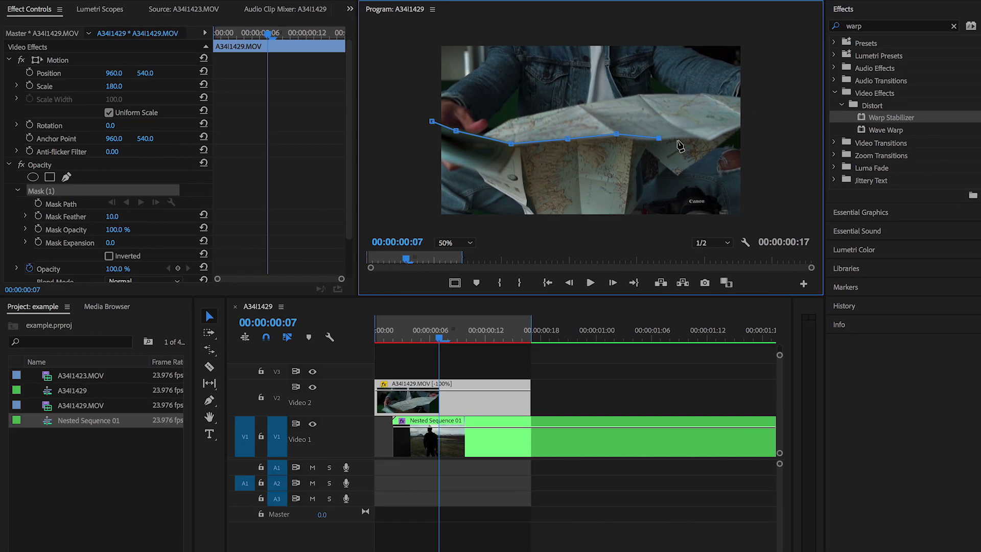
Step: Continue the mask points around the frame's right edge and top, then close the path
{"action": "left_click", "coordinate": [708, 141]}
{"action": "left_click", "coordinate": [744, 126]}
{"action": "left_click", "coordinate": [788, 95]}
{"action": "left_click", "coordinate": [775, 50]}
{"action": "left_click", "coordinate": [408, 56]}
{"action": "left_click", "coordinate": [412, 125]}
{"action": "left_click", "coordinate": [432, 145]}
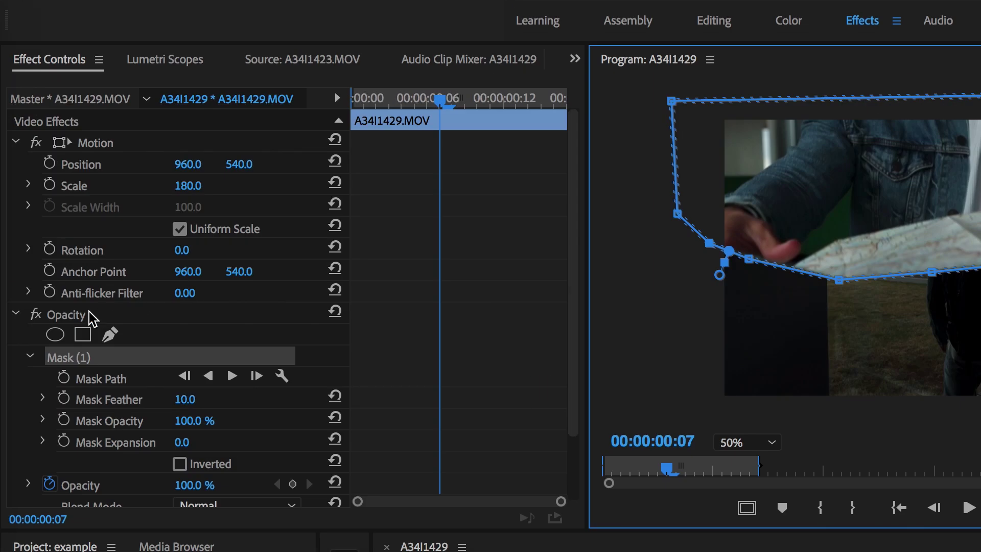
Step: Turn on Mask Path keyframing, raise the mask later in the clip, and adjust its centre at frame 8
{"action": "left_click", "coordinate": [64, 379]}
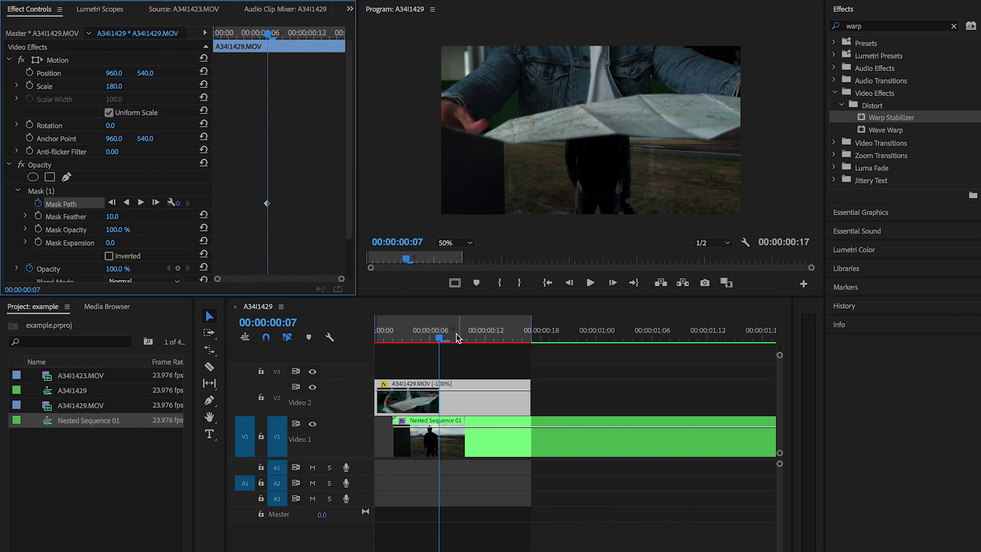
{"action": "left_click_drag", "start_coordinate": [442, 340], "coordinate": [486, 350]}
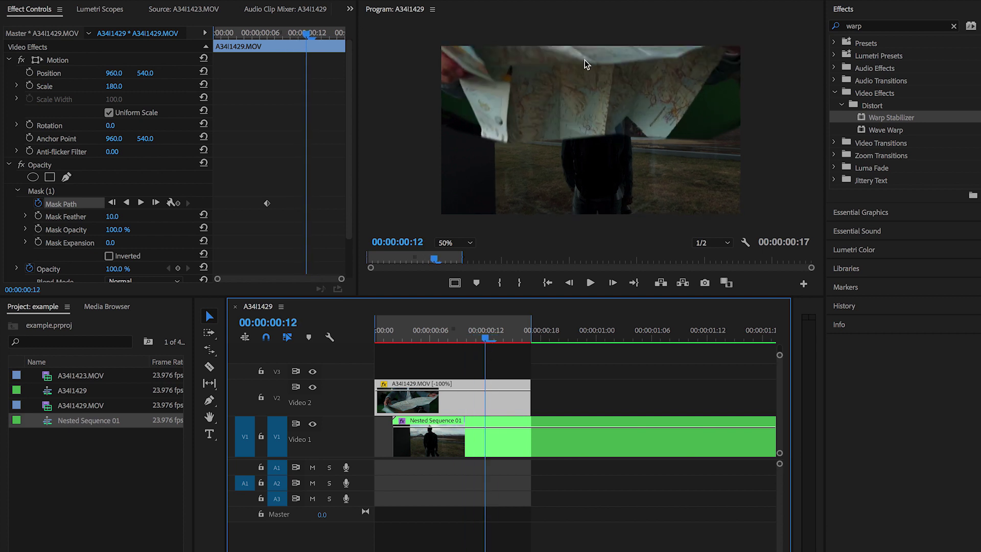
{"action": "left_click", "coordinate": [44, 194]}
{"action": "left_click_drag", "start_coordinate": [579, 120], "coordinate": [679, 79]}
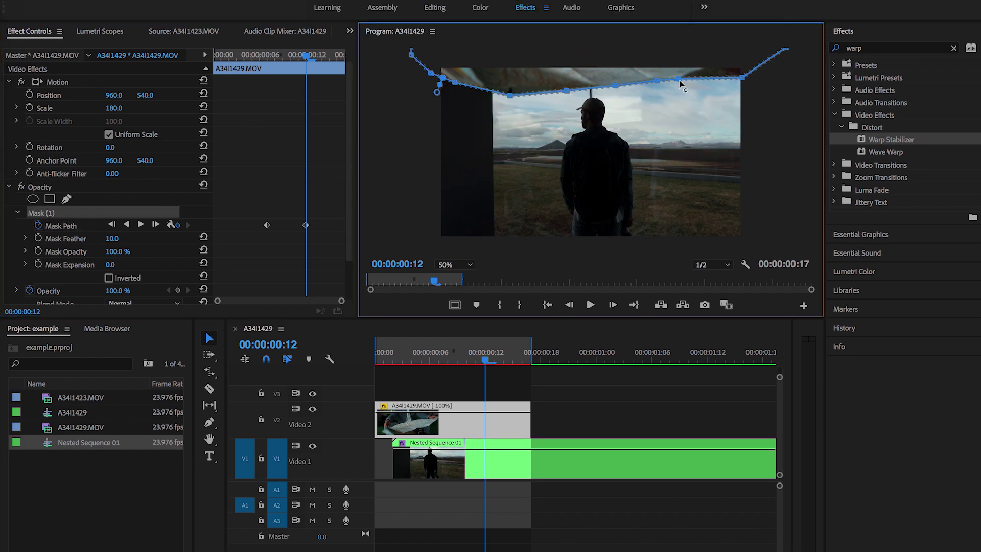
{"action": "left_click_drag", "start_coordinate": [743, 77], "coordinate": [721, 59]}
{"action": "left_click_drag", "start_coordinate": [568, 91], "coordinate": [564, 75]}
{"action": "left_click_drag", "start_coordinate": [510, 96], "coordinate": [515, 60]}
{"action": "left_click_drag", "start_coordinate": [454, 82], "coordinate": [453, 59]}
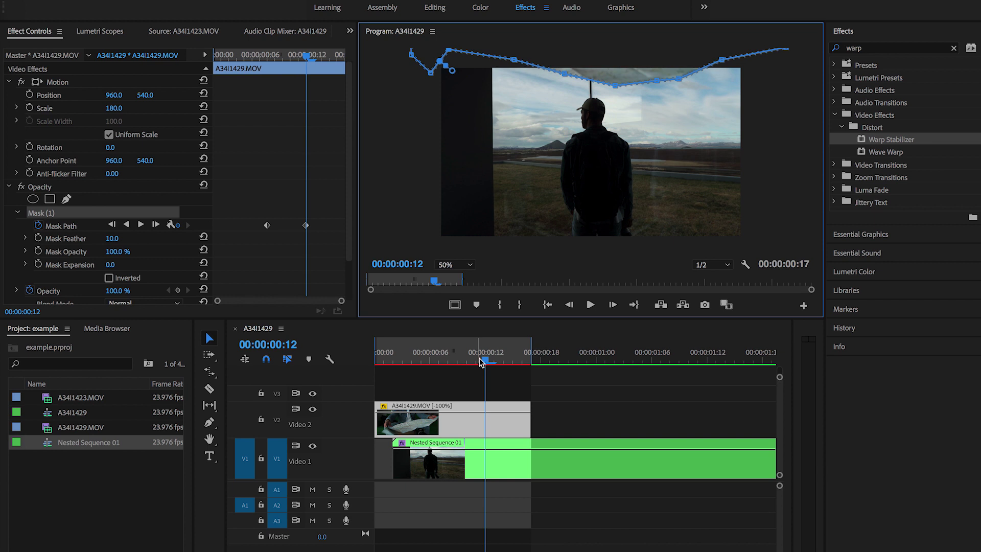
{"action": "left_click_drag", "start_coordinate": [480, 362], "coordinate": [461, 373]}
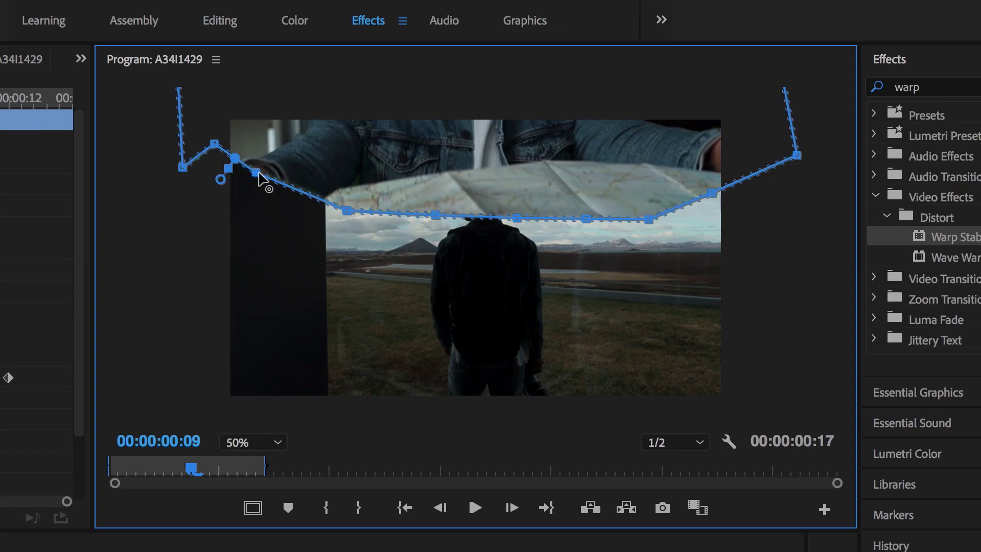
{"action": "left_click_drag", "start_coordinate": [615, 129], "coordinate": [623, 146]}
Step: Step back frame by frame, lowering the mask's bottom points to follow the map edge
{"action": "key", "text": "Left"}
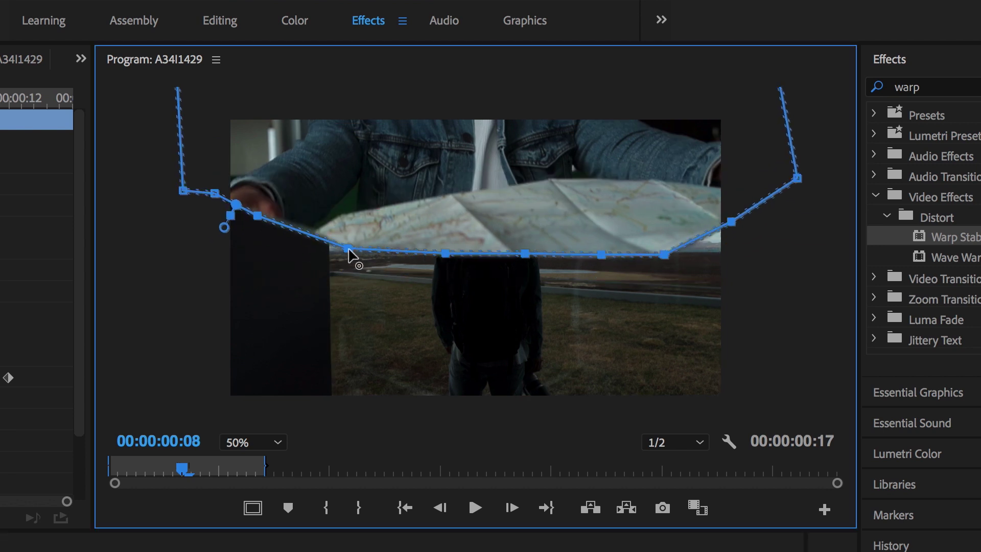
{"action": "key", "text": "Left"}
{"action": "key", "text": "Left"}
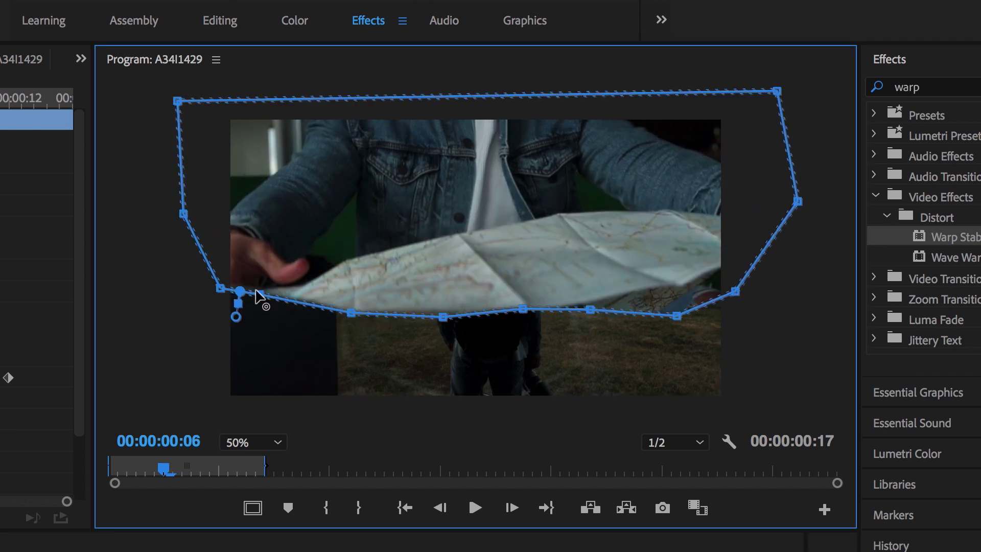
{"action": "key", "text": "Left"}
{"action": "key", "text": "Left"}
{"action": "left_click_drag", "start_coordinate": [149, 278], "coordinate": [826, 388]}
{"action": "left_click_drag", "start_coordinate": [258, 353], "coordinate": [265, 424]}
{"action": "key", "text": "Left"}
{"action": "left_click_drag", "start_coordinate": [675, 360], "coordinate": [686, 423]}
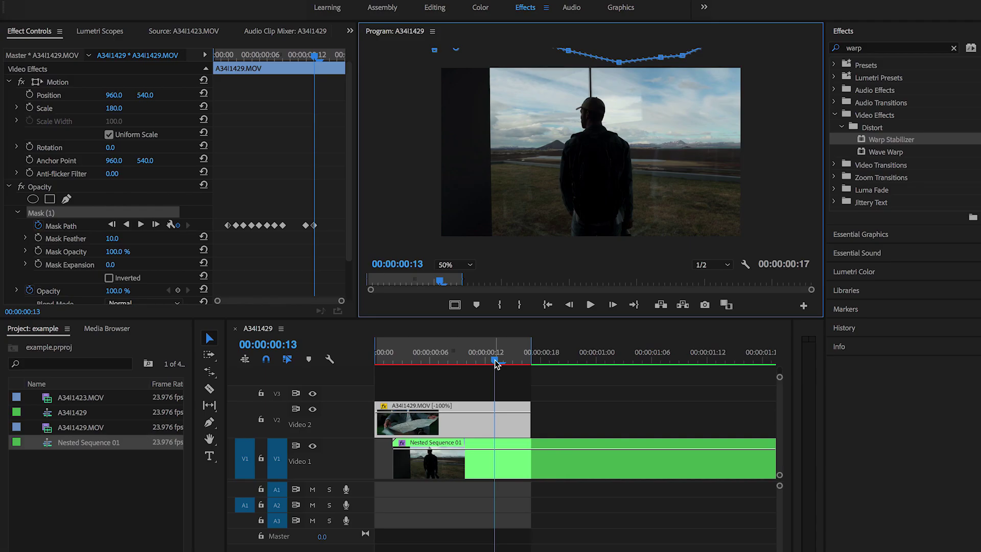
{"action": "left_click_drag", "start_coordinate": [496, 363], "coordinate": [406, 396]}
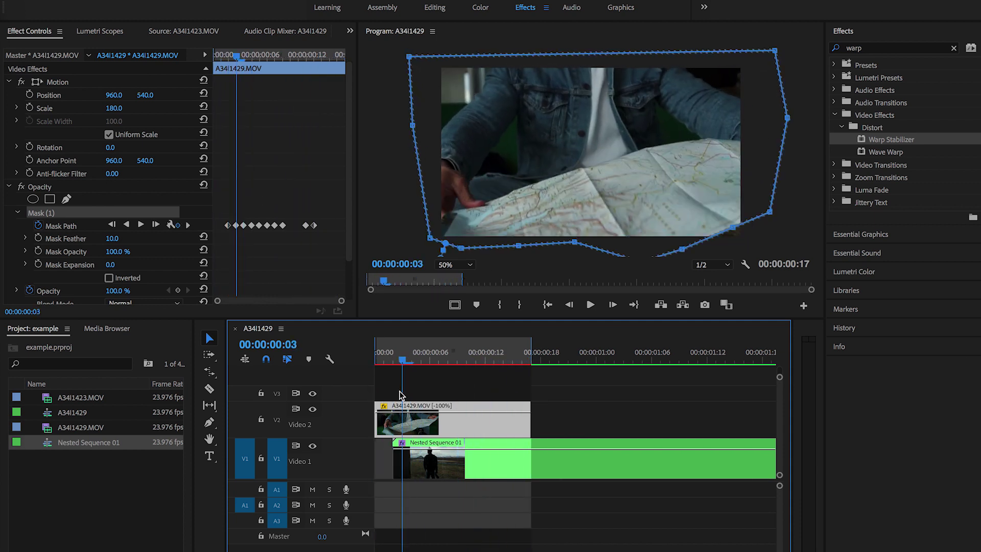
{"action": "left_click", "coordinate": [438, 474]}
{"action": "left_click", "coordinate": [393, 359]}
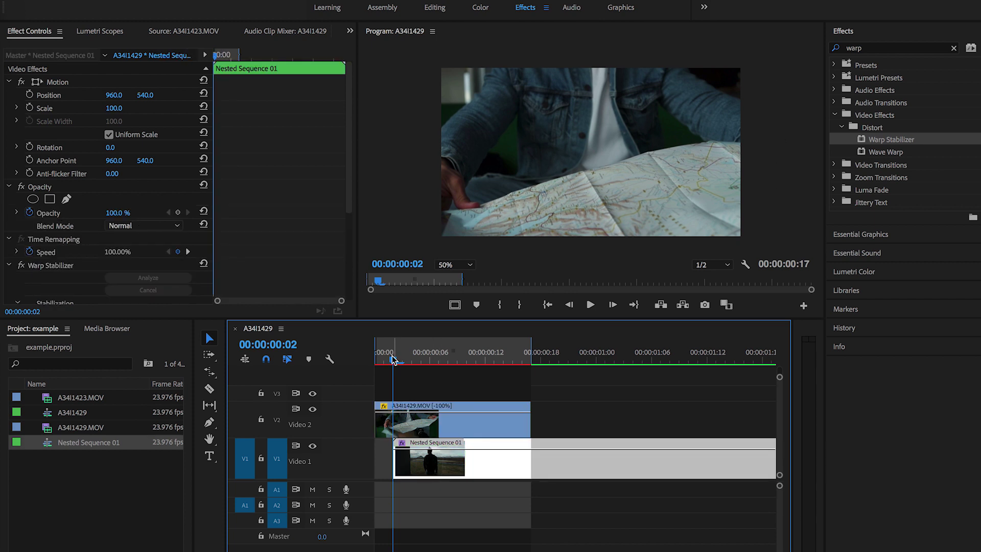
{"action": "left_click_drag", "start_coordinate": [396, 359], "coordinate": [336, 397]}
{"action": "key", "text": "space"}
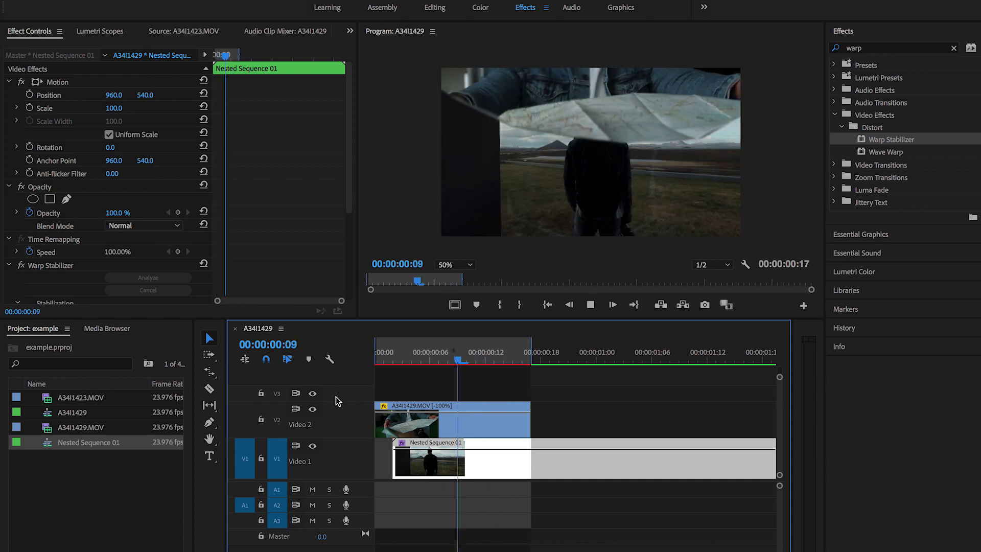
{"action": "left_click_drag", "start_coordinate": [434, 358], "coordinate": [351, 356]}
{"action": "key", "text": "space"}
{"action": "key", "text": "space"}
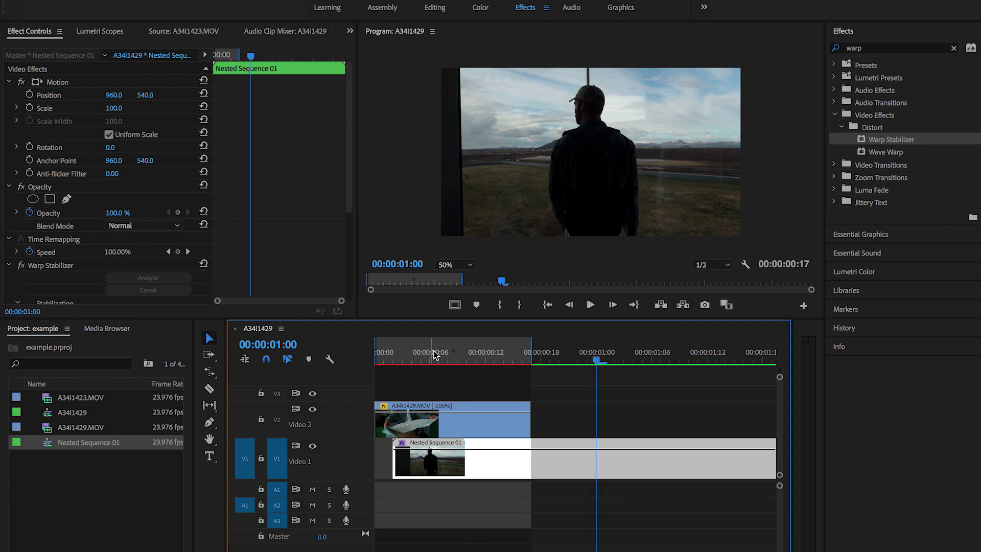
{"action": "left_click_drag", "start_coordinate": [436, 354], "coordinate": [361, 351]}
{"action": "key", "text": "space"}
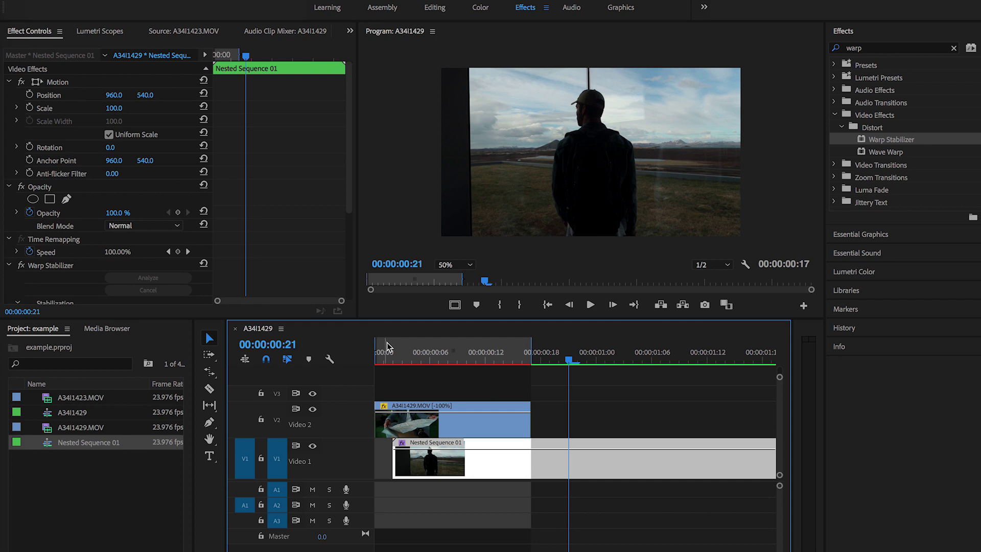
{"action": "left_click_drag", "start_coordinate": [428, 360], "coordinate": [394, 417]}
Step: Set Mask (1) feather on A34I1429.MOV to 15
{"action": "left_click", "coordinate": [448, 430]}
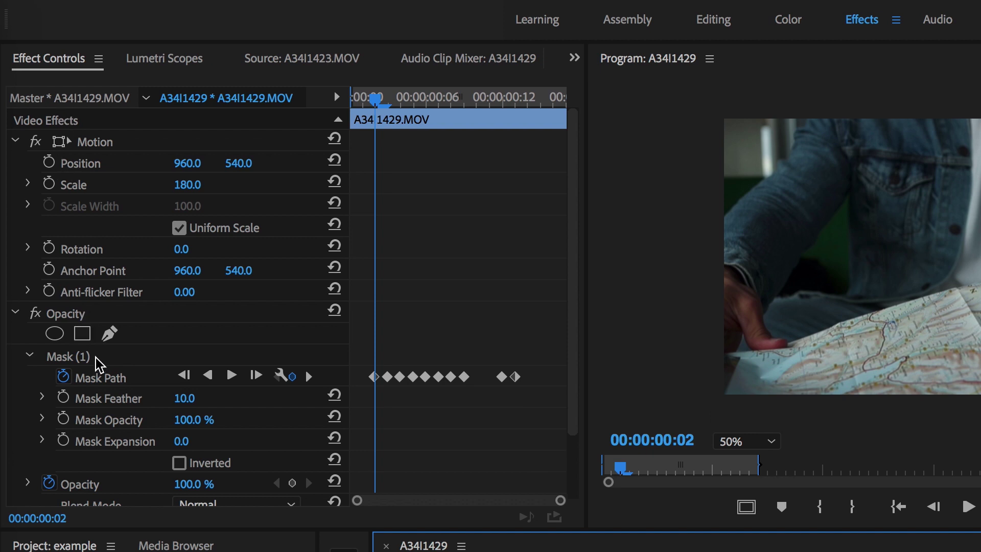
{"action": "left_click", "coordinate": [97, 360]}
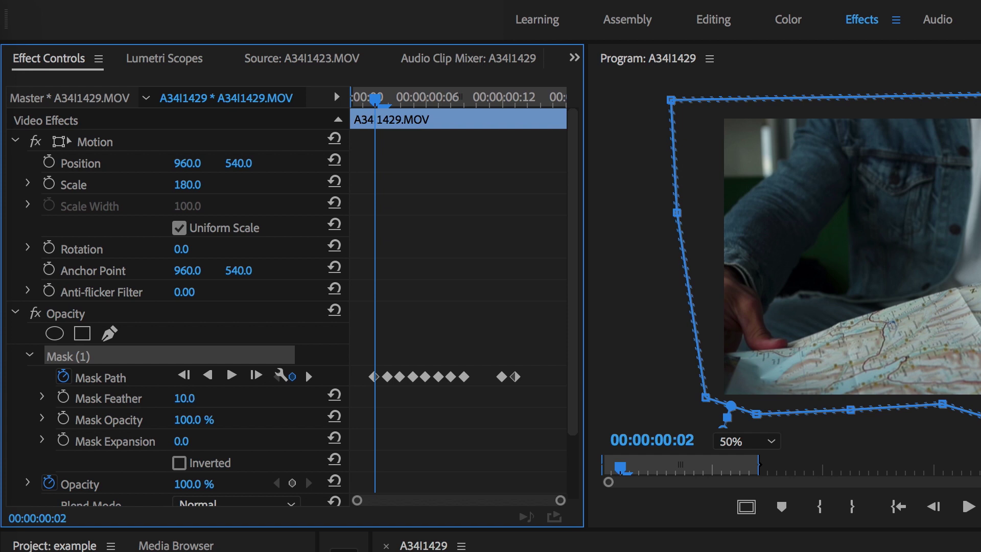
{"action": "left_click", "coordinate": [199, 397]}
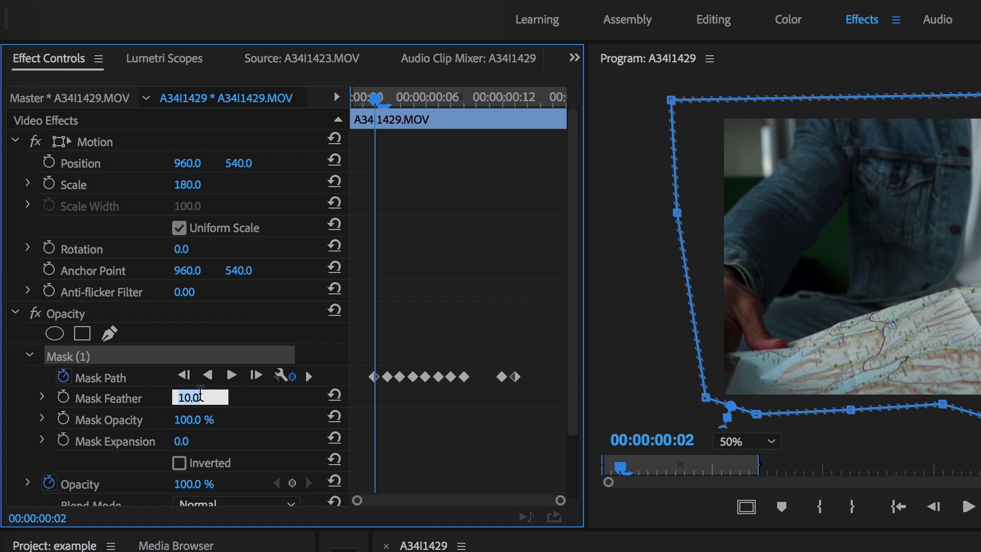
{"action": "type", "text": "15"}
{"action": "key", "text": "Return"}
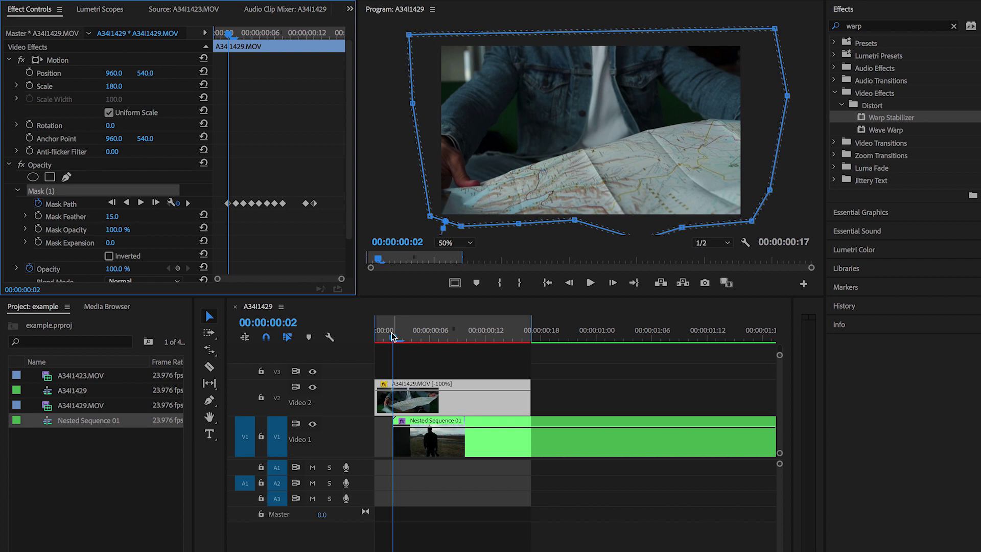
Step: Play the sequence from the start to check the feathered wipe onto the man
{"action": "left_click", "coordinate": [393, 336]}
{"action": "key", "text": "space"}
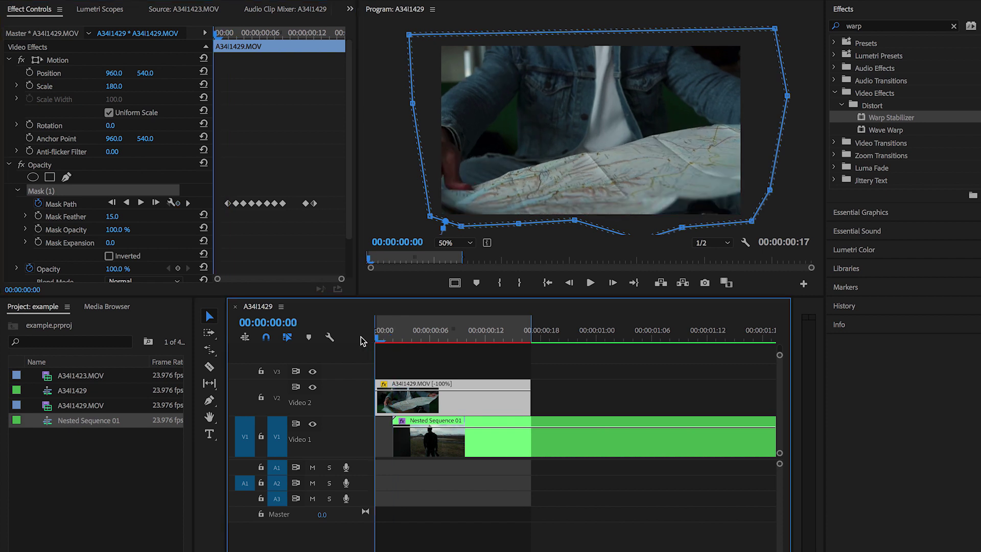
{"action": "key", "text": "Home"}
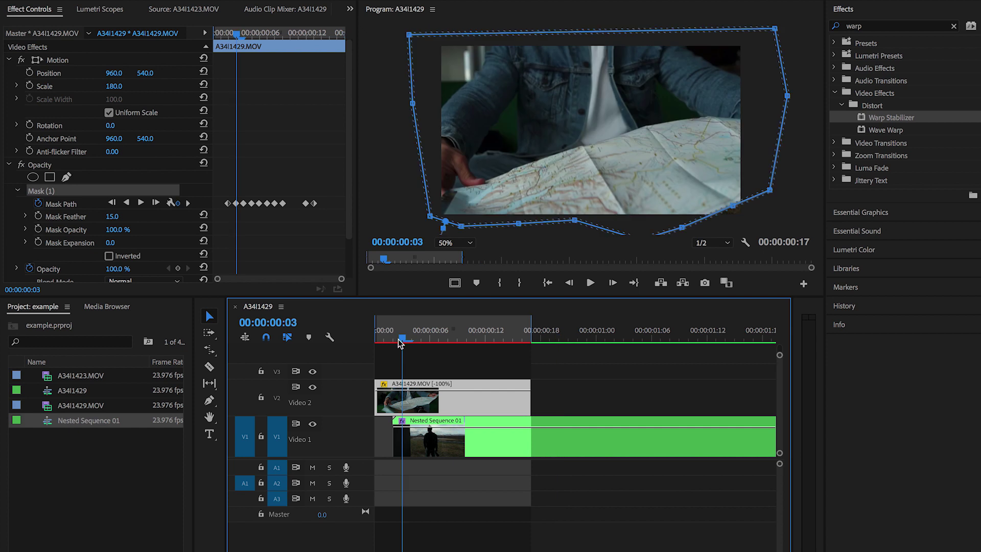
{"action": "key", "text": "space"}
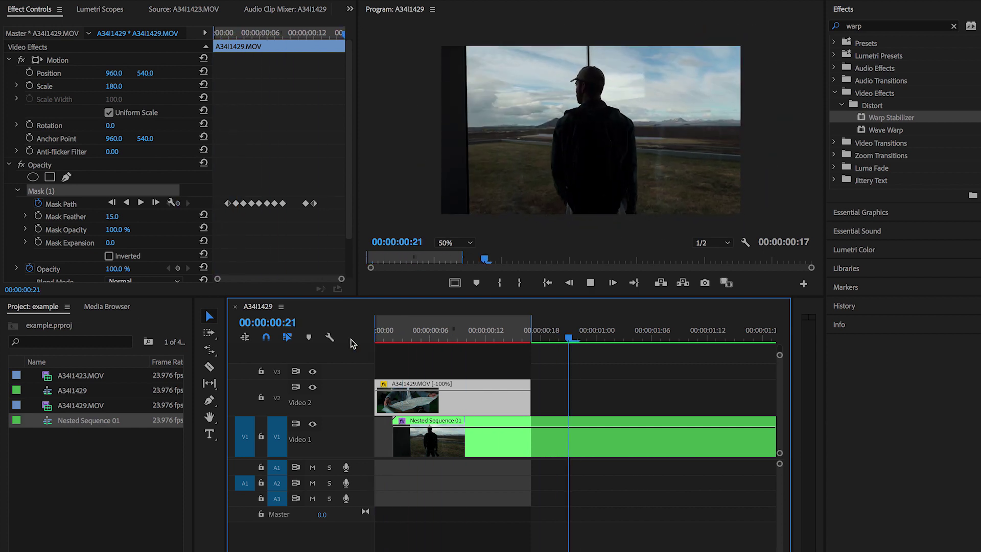
{"action": "key", "text": "space"}
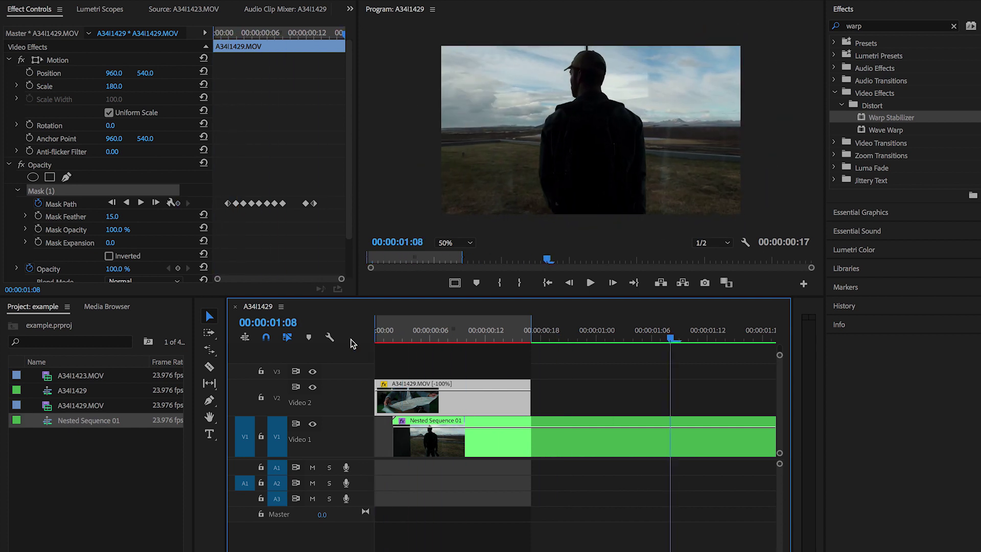